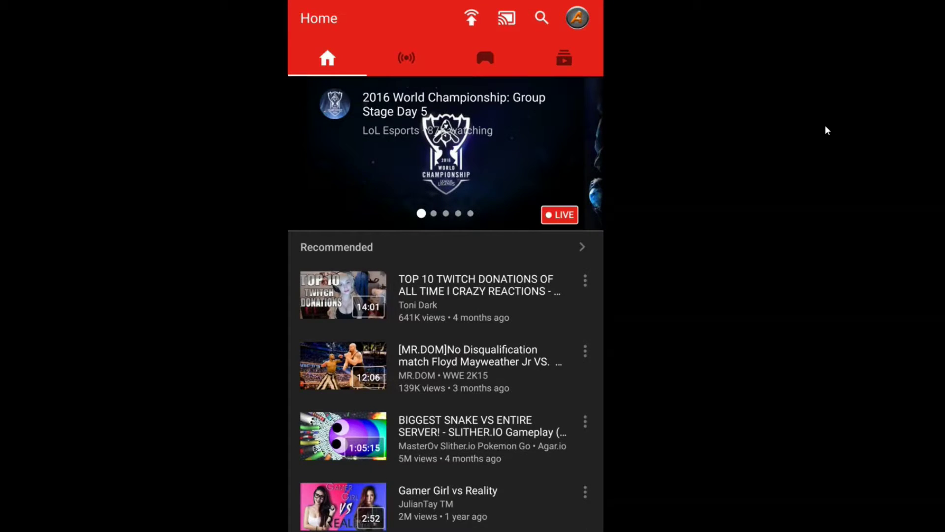
Scroll down the YouTube Gaming Home feed and back up to the top
scroll(445, 305, down, 3)
scroll(446, 305, down, 10)
scroll(446, 305, up, 15)
scroll(445, 305, up, 2)
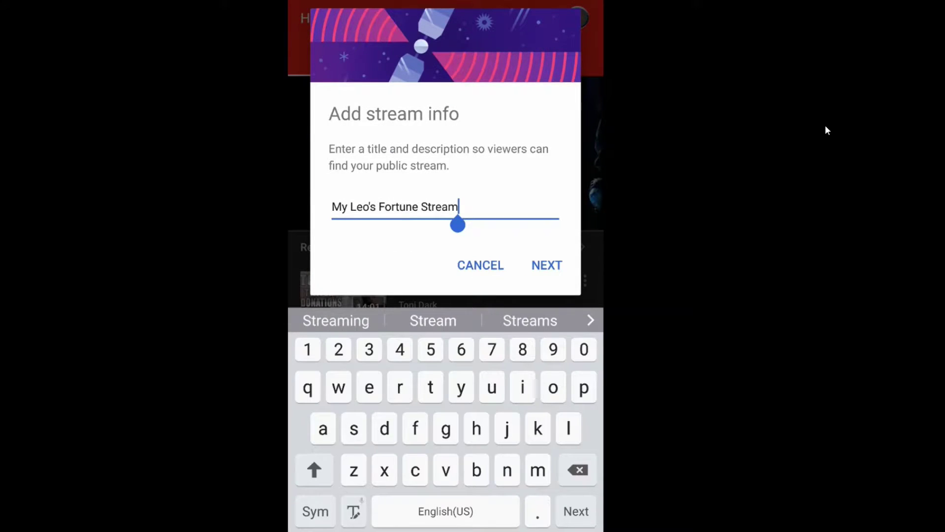
Replace the stream title with 'leos fortune gameplay' and submit the title and description
key(BackSpace)
key(BackSpace)
key(BackSpace)
key(BackSpace)
key(BackSpace)
key(BackSpace)
key(BackSpace)
key(BackSpace)
key(BackSpace)
key(BackSpace)
key(BackSpace)
key(BackSpace)
key(BackSpace)
key(BackSpace)
key(BackSpace)
key(BackSpace)
key(BackSpace)
key(BackSpace)
key(BackSpace)
key(BackSpace)
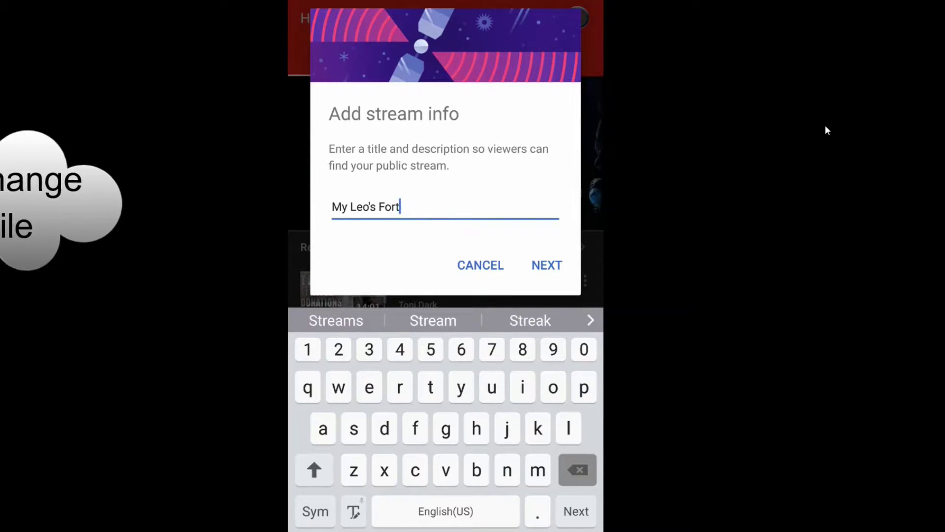
text(leos)
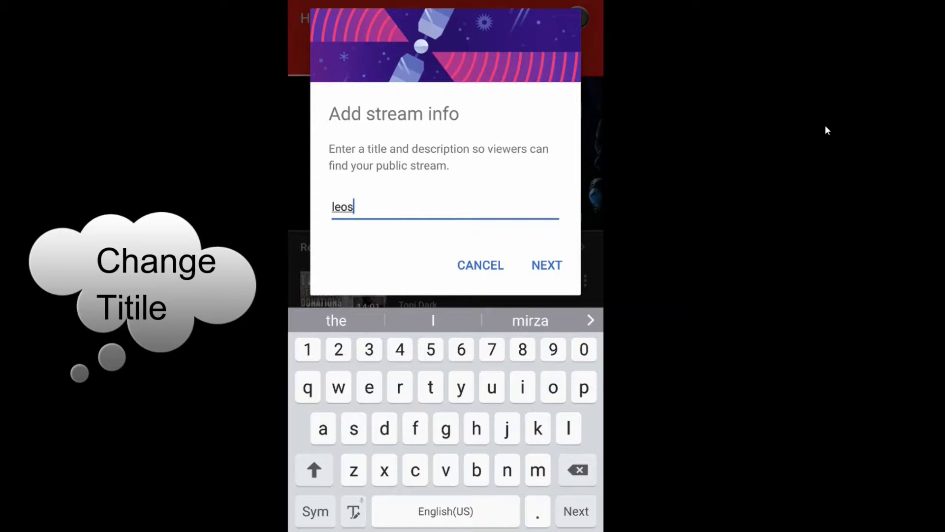
text( fortune gameplay)
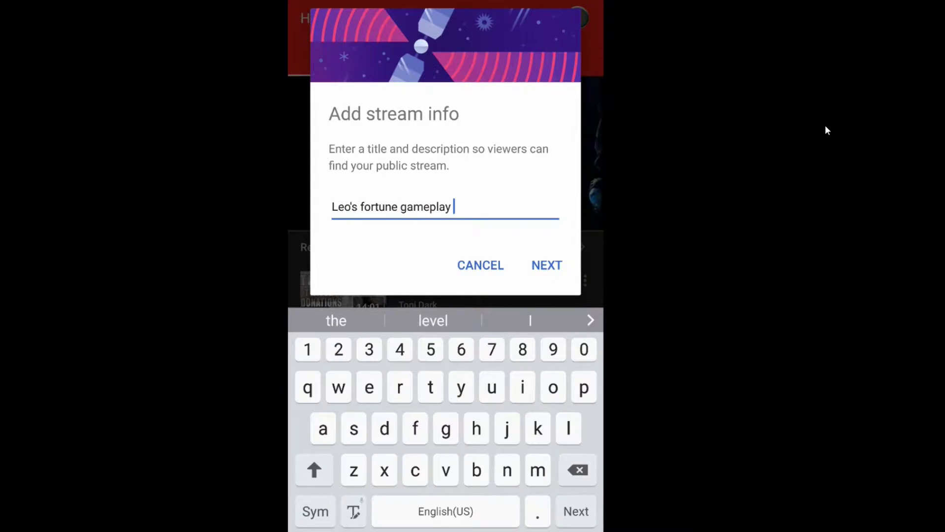
key(Tab)
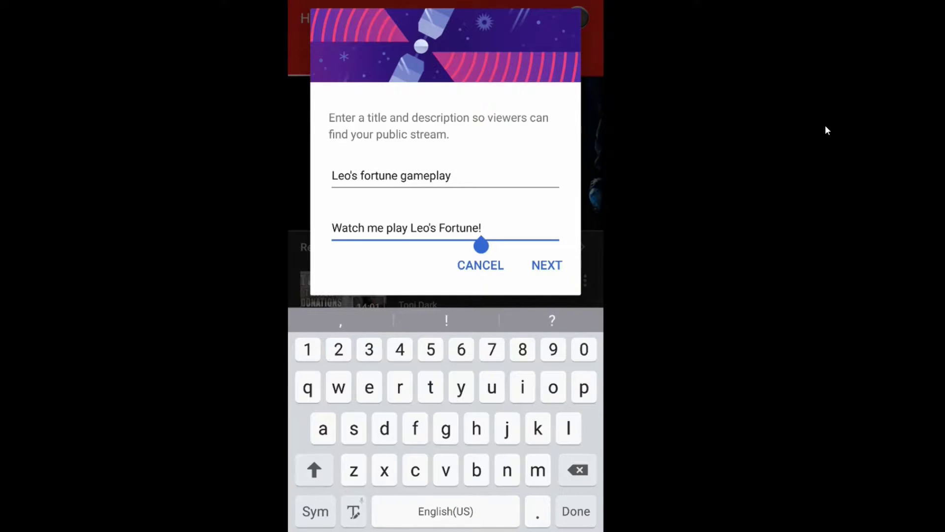
key(Return)
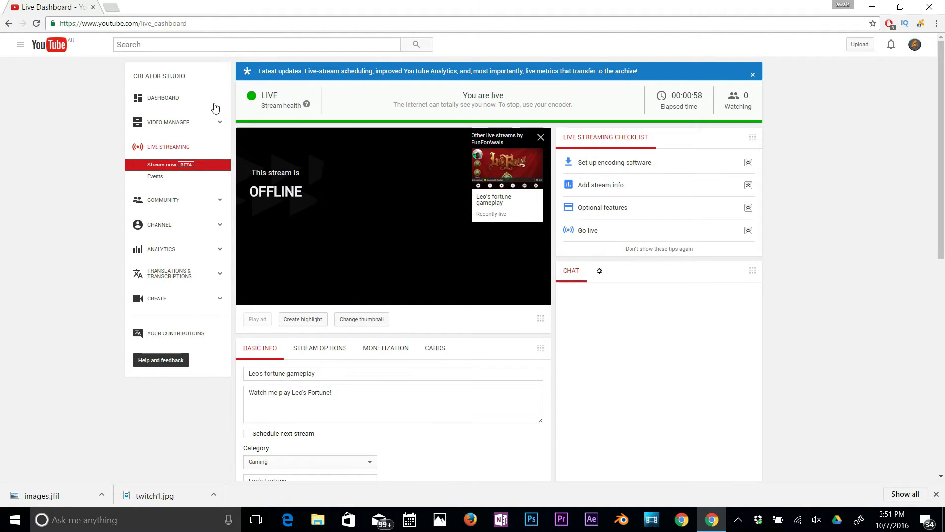
Scroll the Live Dashboard until the preview shows the live Leo's Fortune title screen
scroll(670, 341, down, 2)
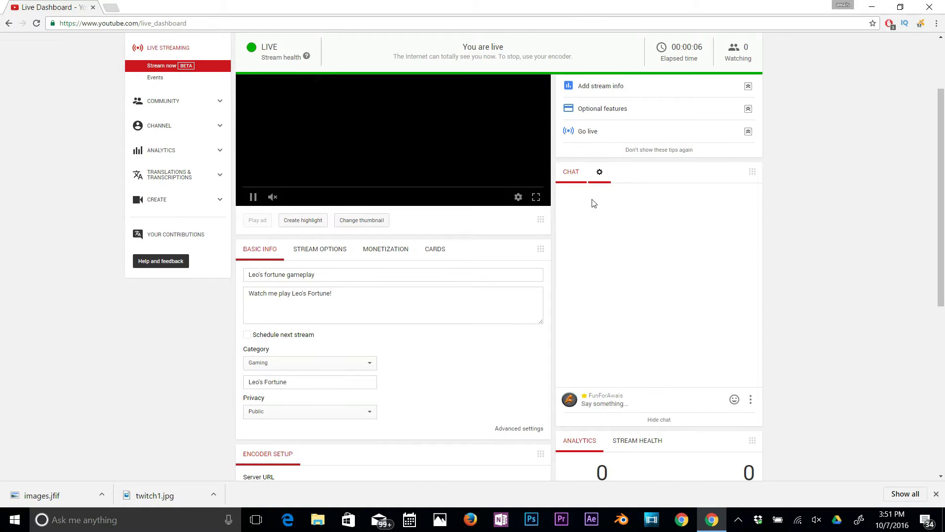
scroll(476, 236, up, 2)
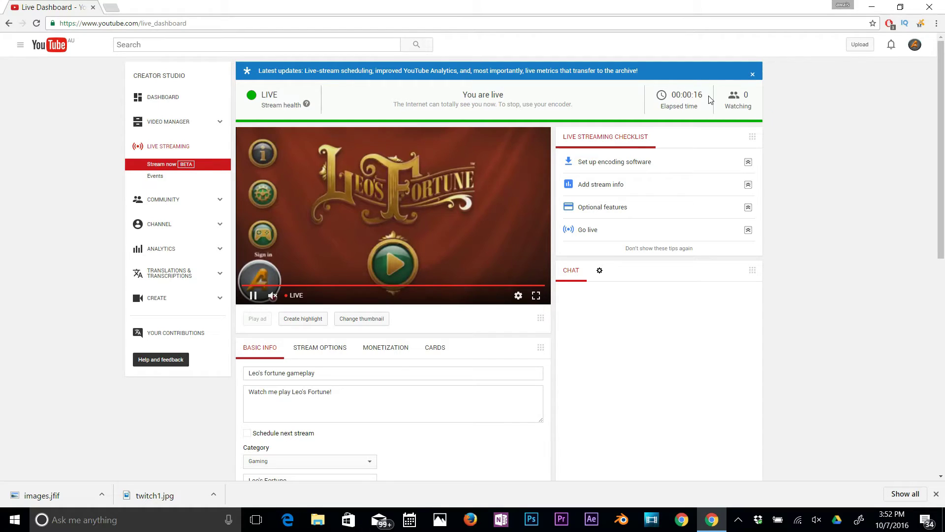
scroll(348, 327, down, 5)
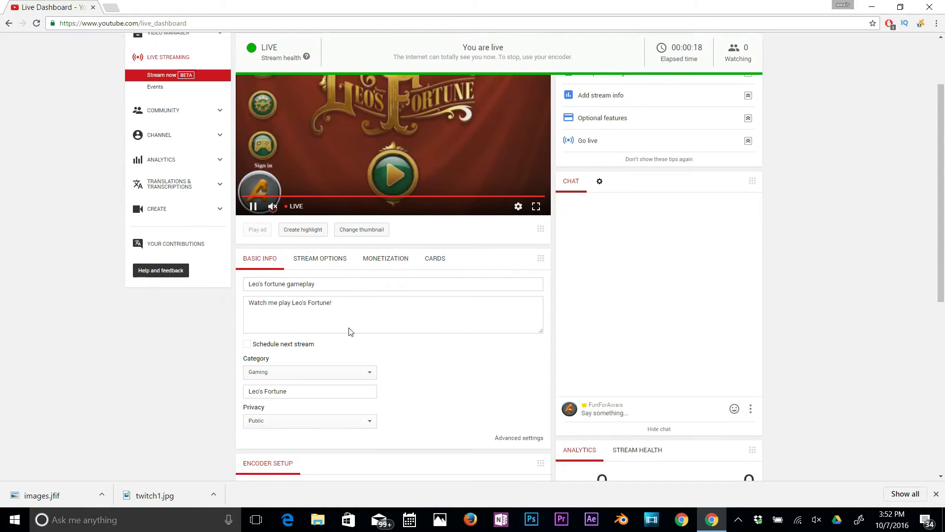
scroll(499, 287, up, 3)
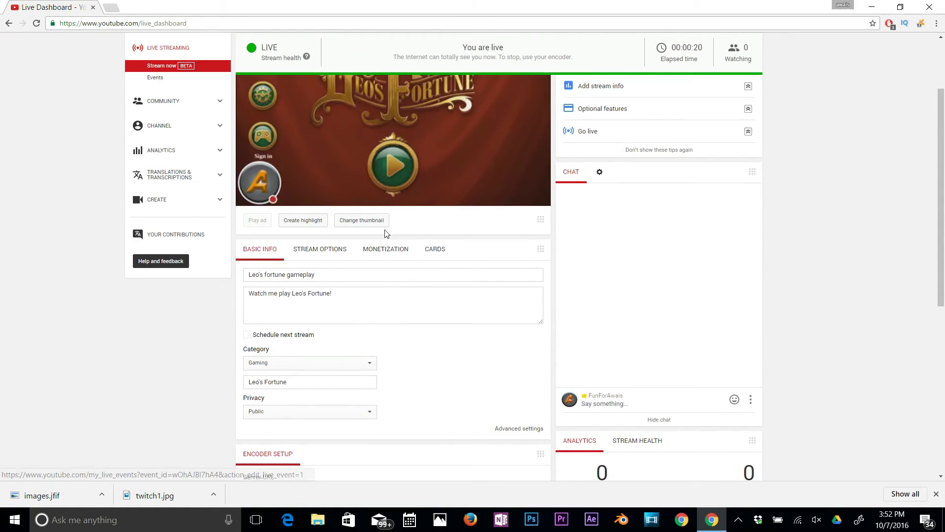
click(382, 253)
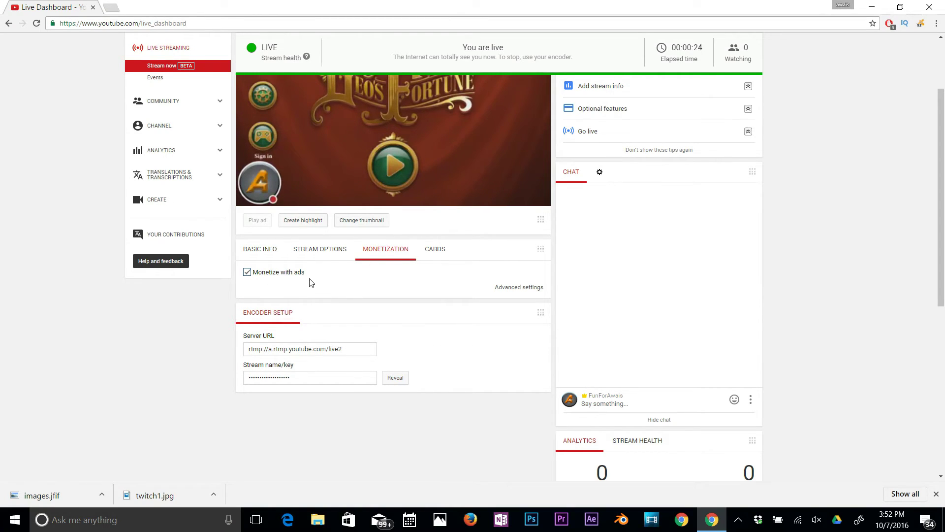
click(434, 252)
click(258, 249)
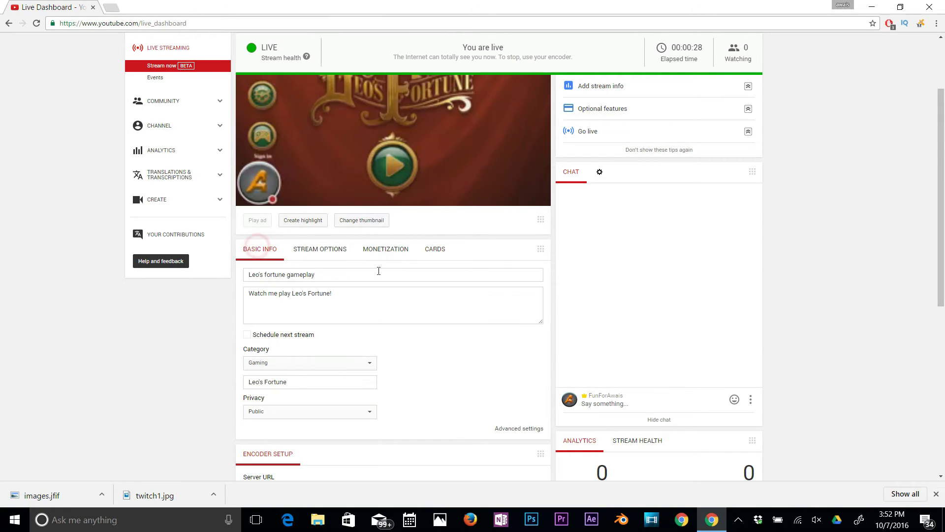
click(354, 297)
click(361, 269)
click(356, 302)
scroll(356, 303, down, 2)
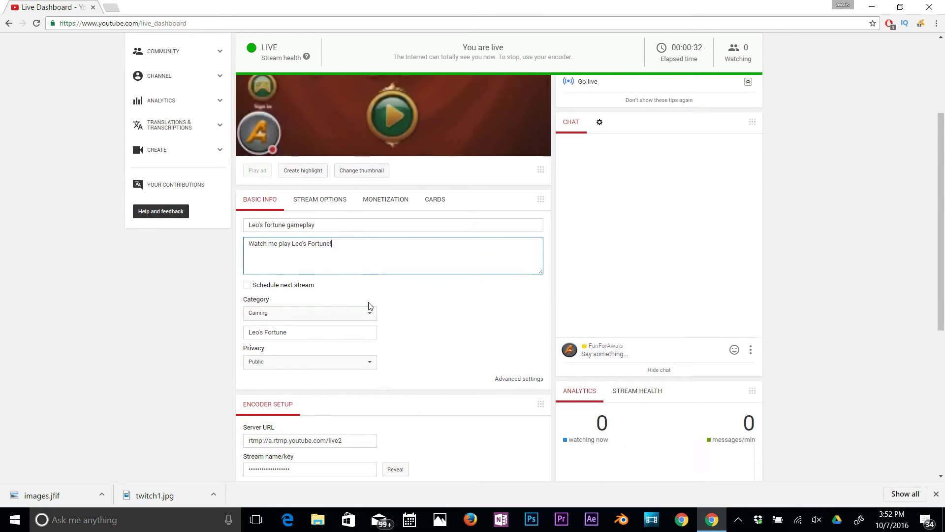
scroll(422, 255, up, 4)
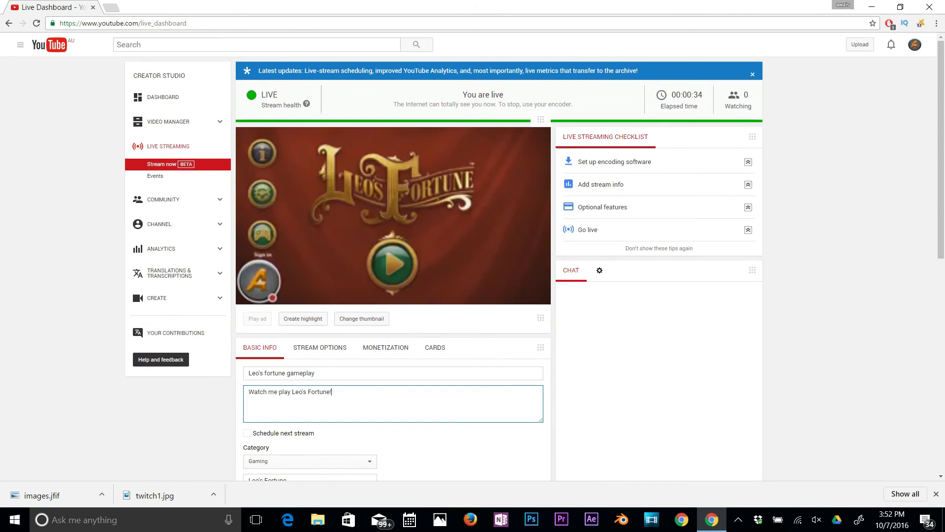
click(810, 166)
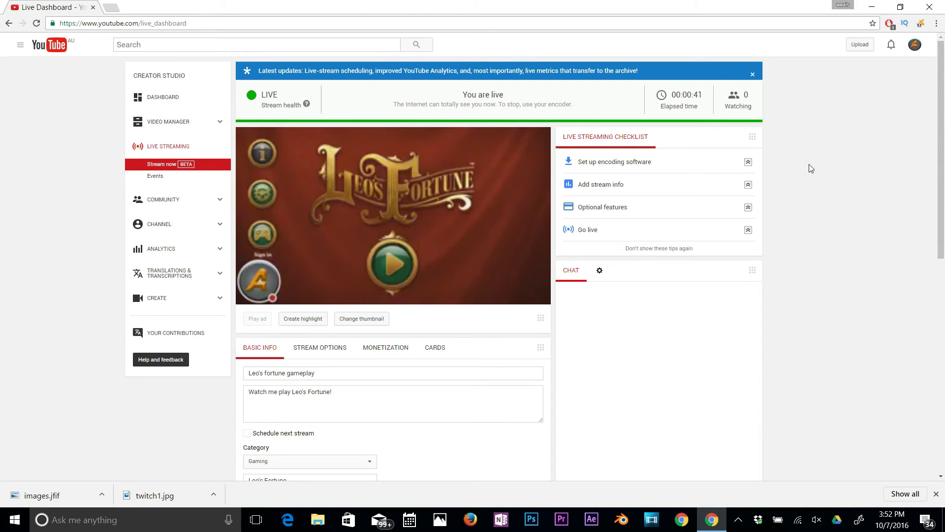